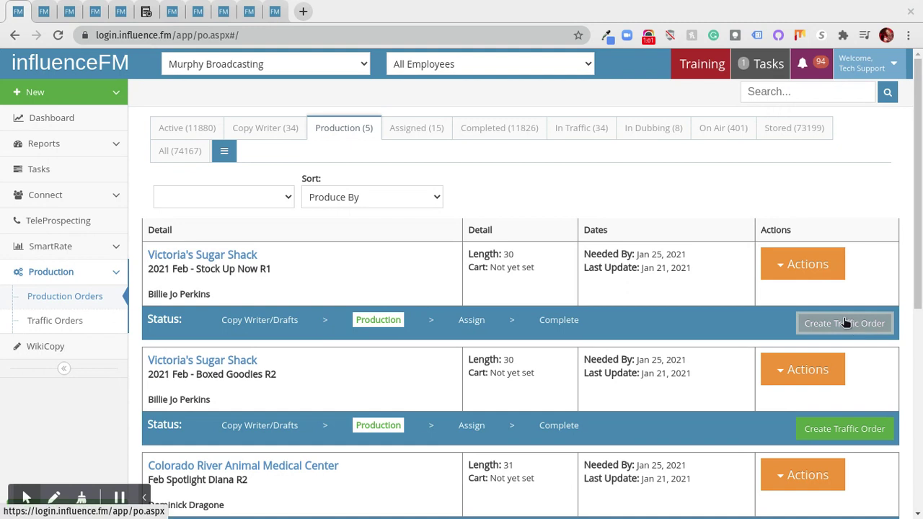
Step: List the 15 Assigned orders and preview a traffic order for Action Line Auto Sales, closing it unsaved
left_click(418, 130)
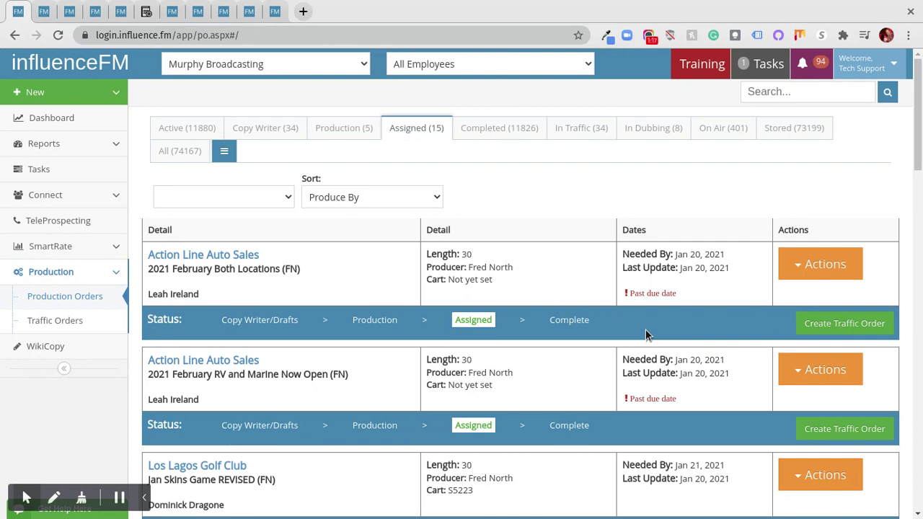
left_click(845, 323)
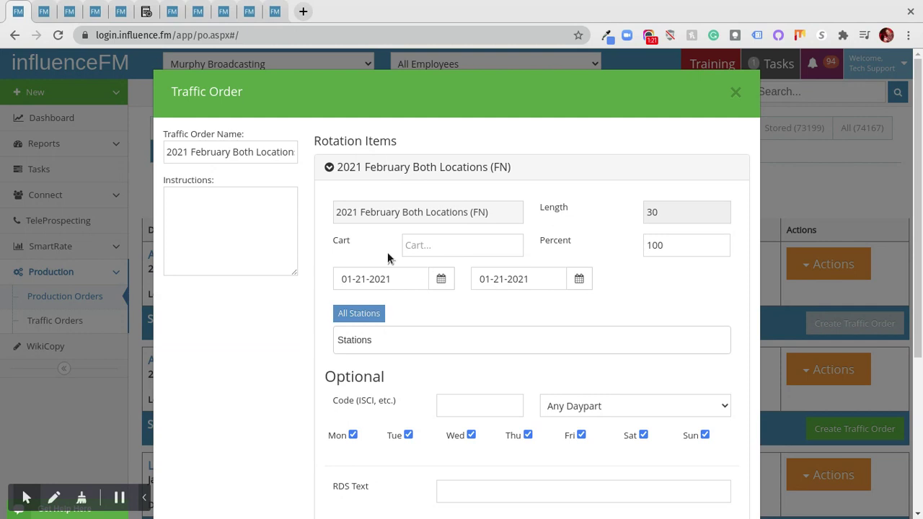
left_click(430, 245)
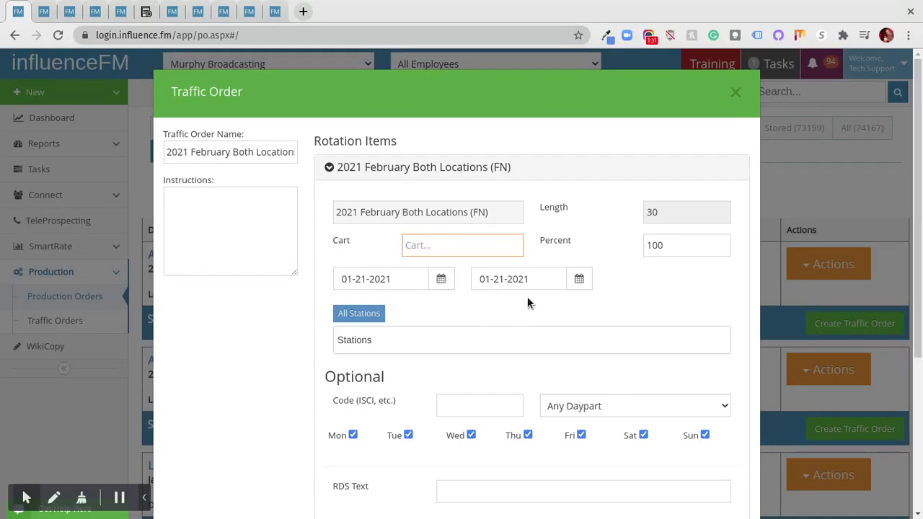
left_click(736, 93)
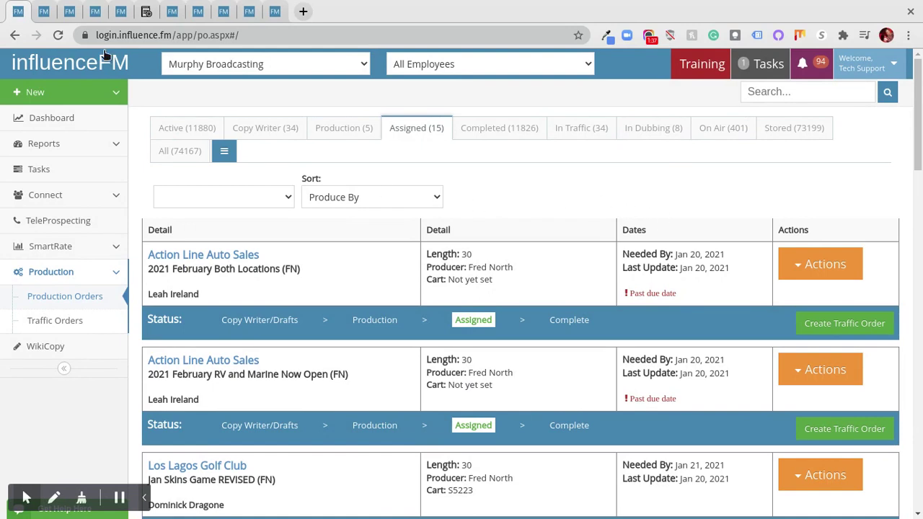
Step: Bring up the 9:45 WAVE JTED copy call appointment and remove its current invitee
left_click(45, 12)
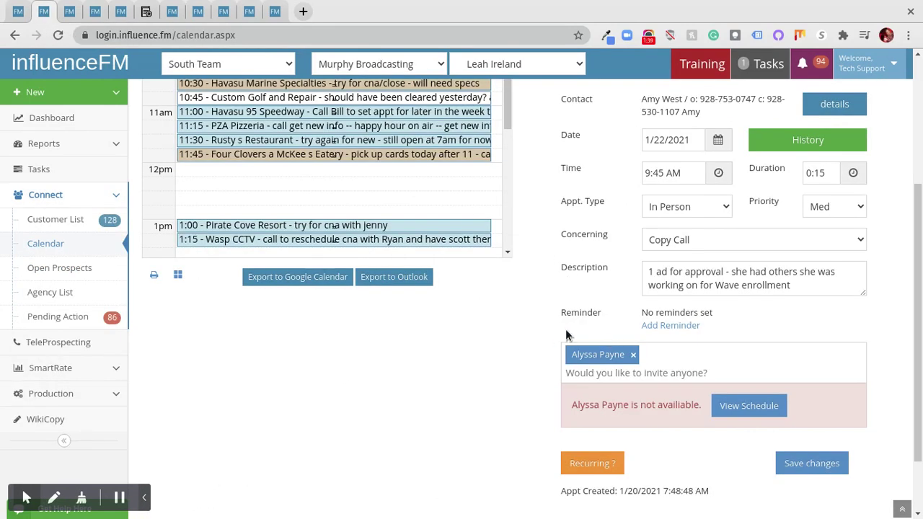
left_click(633, 354)
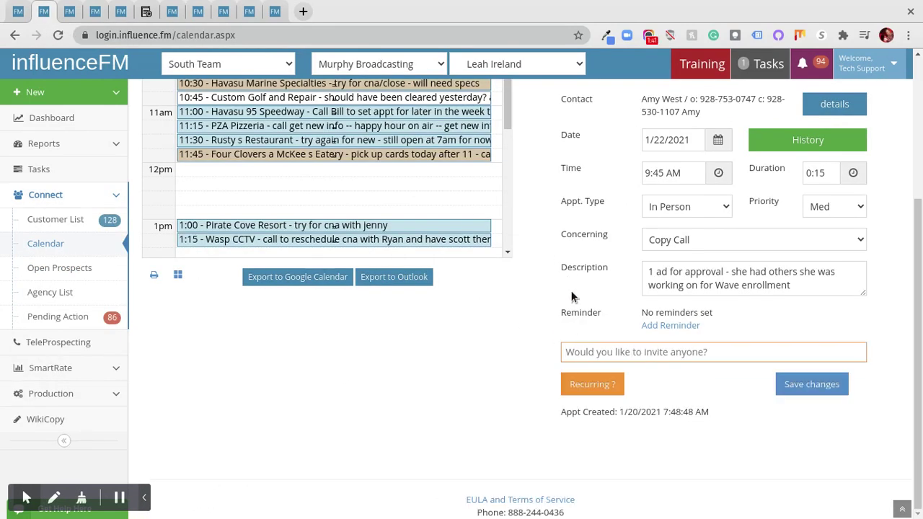
scroll(571, 296, "up", 3)
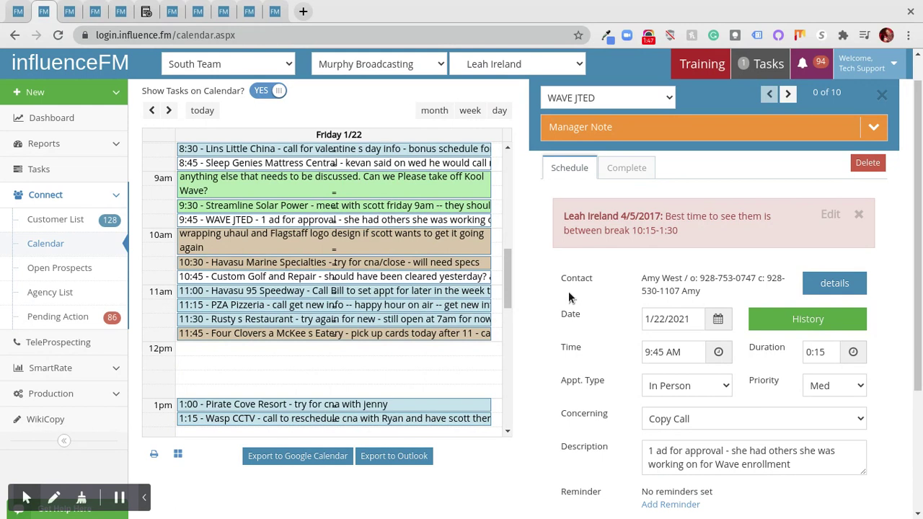
scroll(516, 307, "up", 1)
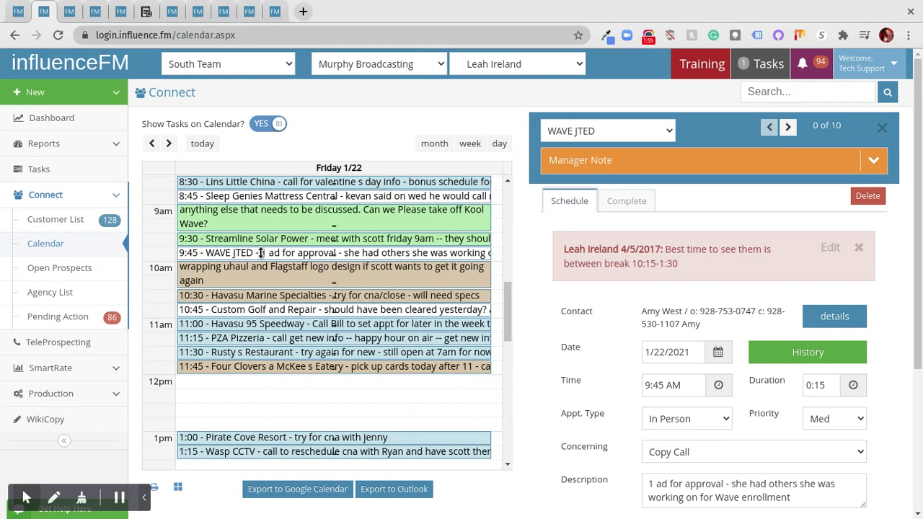
scroll(574, 263, "down", 2)
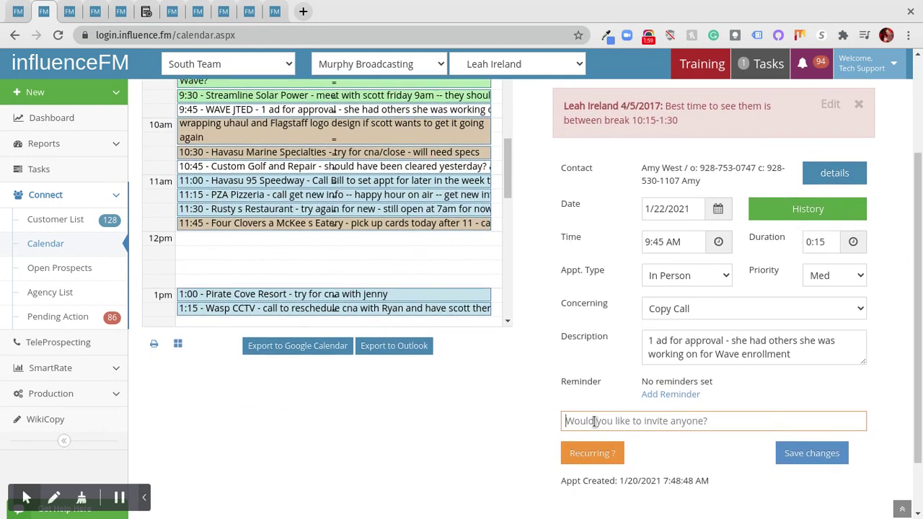
Step: Invite a team member by searching their name; they show as not available
type("aly")
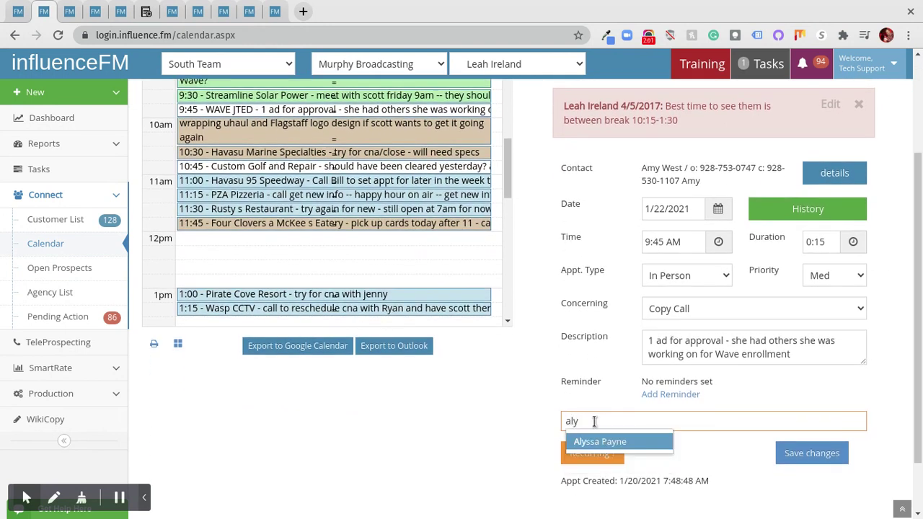
left_click(610, 440)
scroll(505, 436, "down", 1)
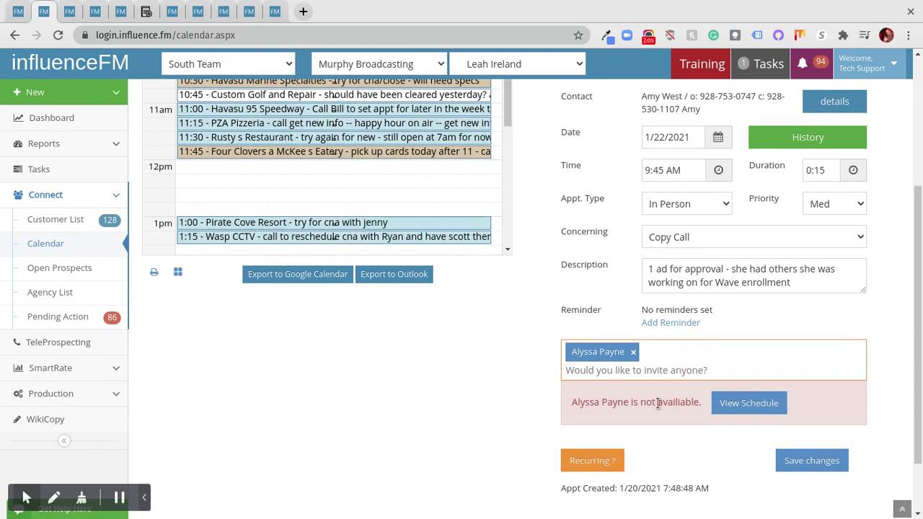
left_click(747, 406)
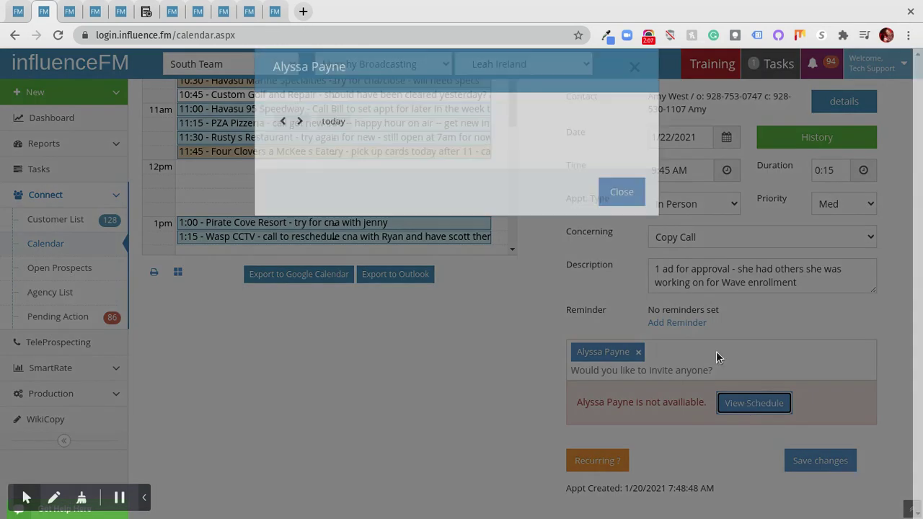
scroll(473, 286, "down", 3)
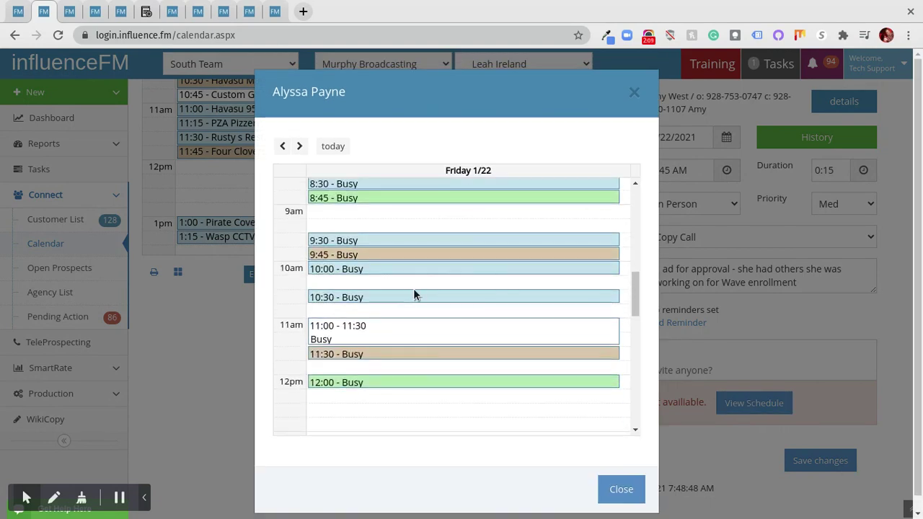
scroll(435, 301, "up", 1)
left_click(299, 146)
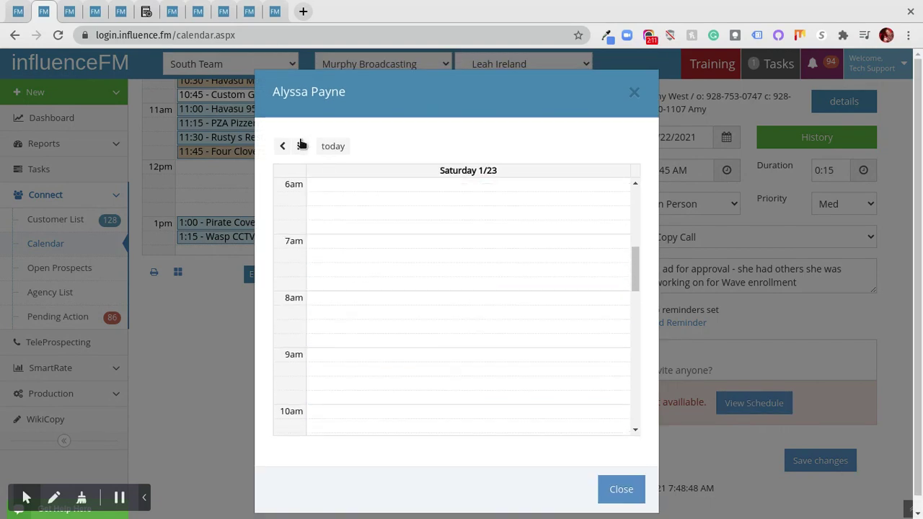
left_click(299, 146)
left_click(299, 145)
scroll(494, 267, "down", 2)
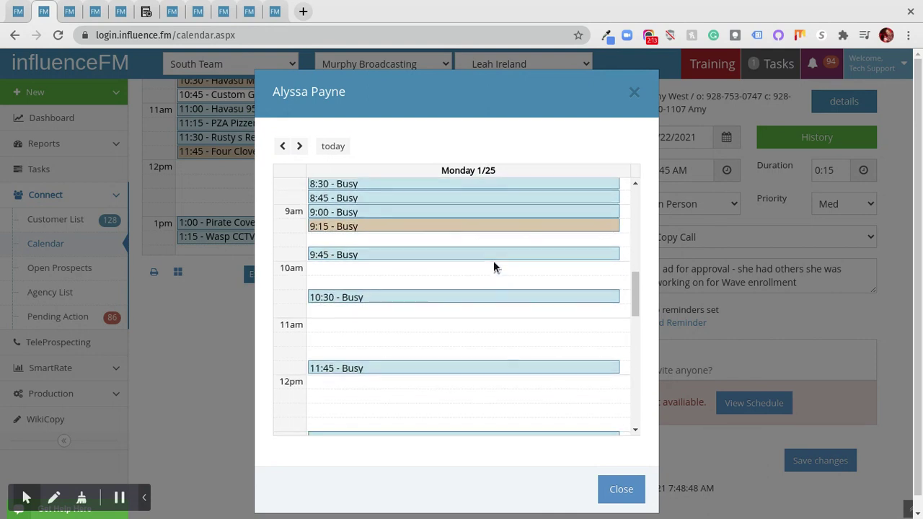
left_click(300, 146)
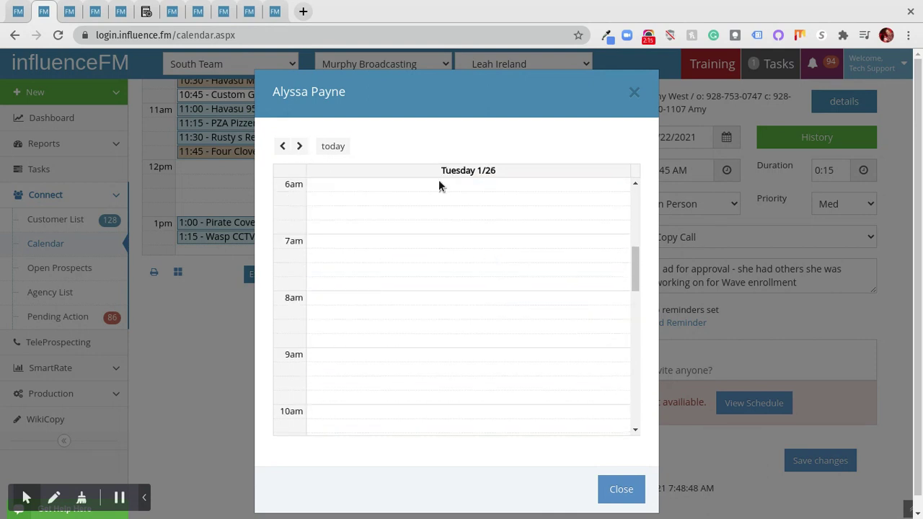
scroll(370, 257, "up", 3)
left_click(282, 146)
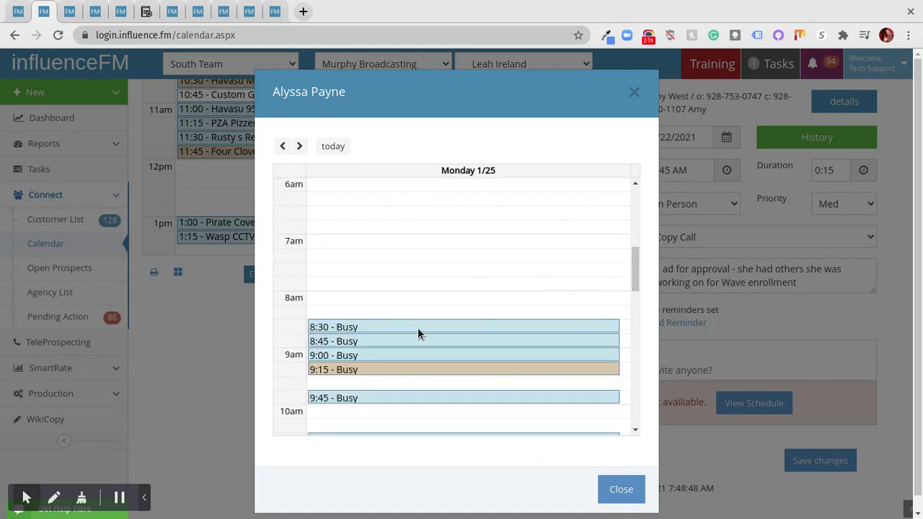
scroll(429, 302, "down", 1)
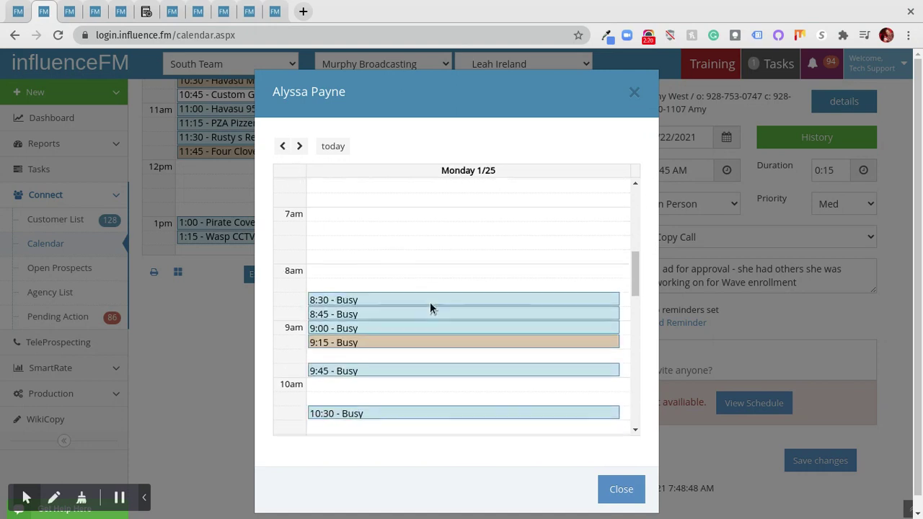
left_click(628, 97)
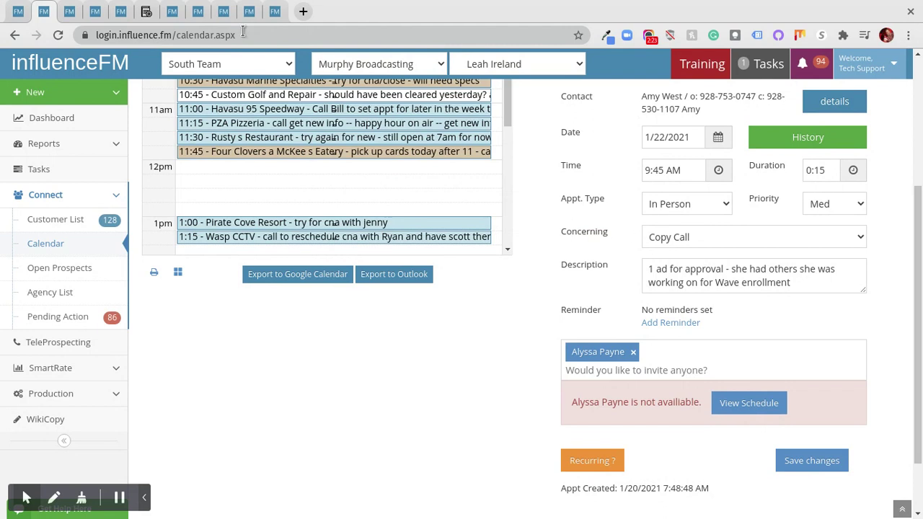
Step: Show the Connect customer list and the action options for AZ Flags & Flagpoles
left_click(75, 20)
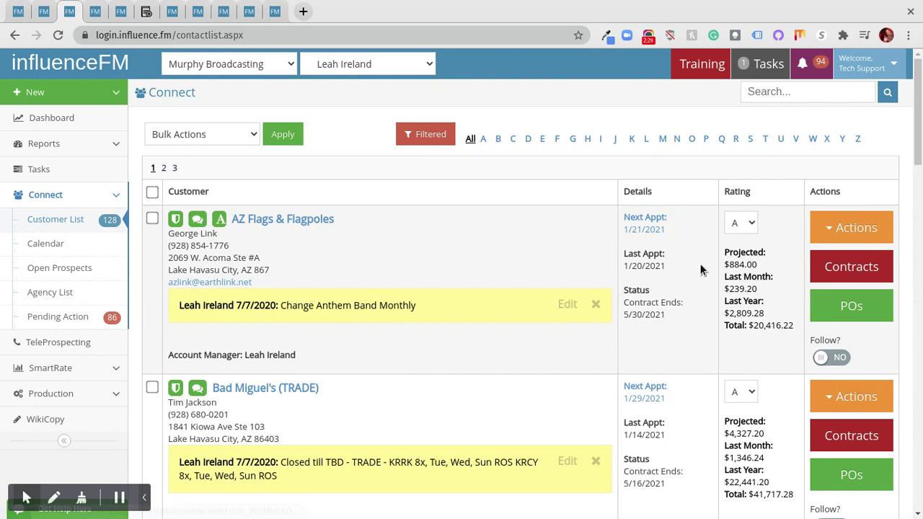
left_click(854, 227)
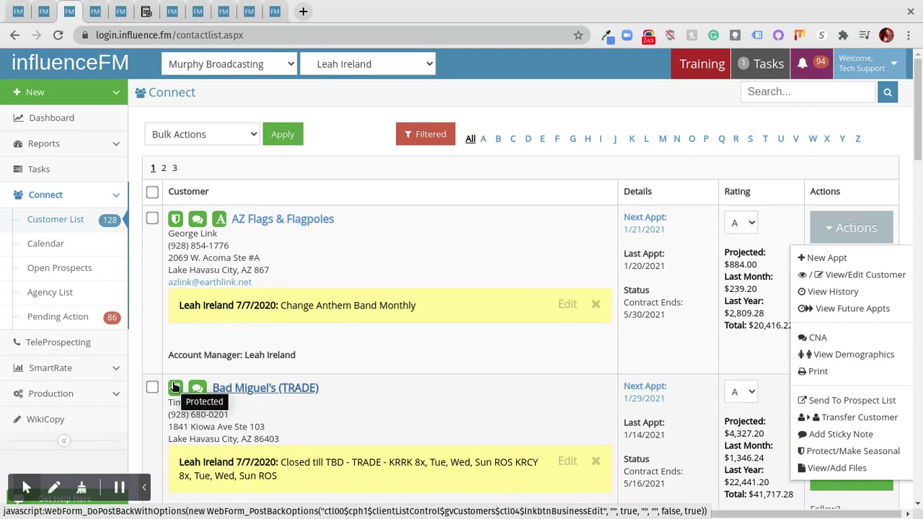
scroll(174, 388, "down", 3)
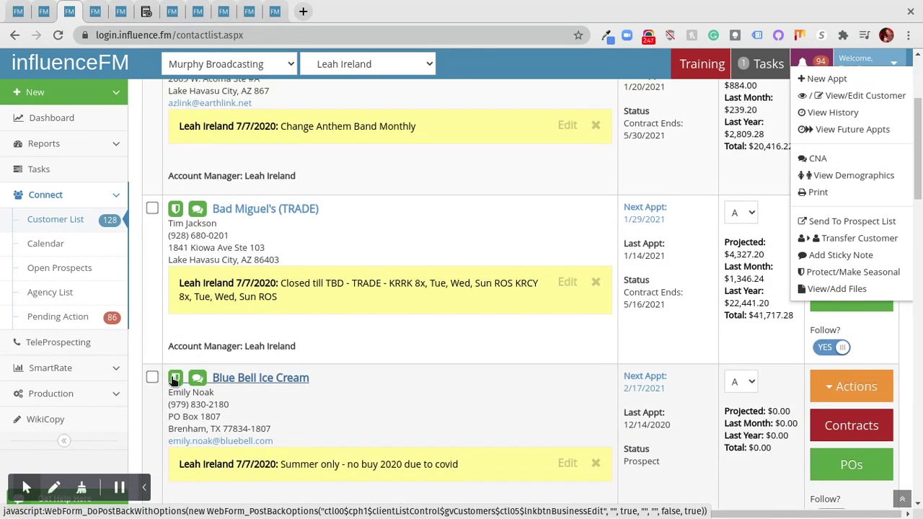
scroll(411, 371, "up", 3)
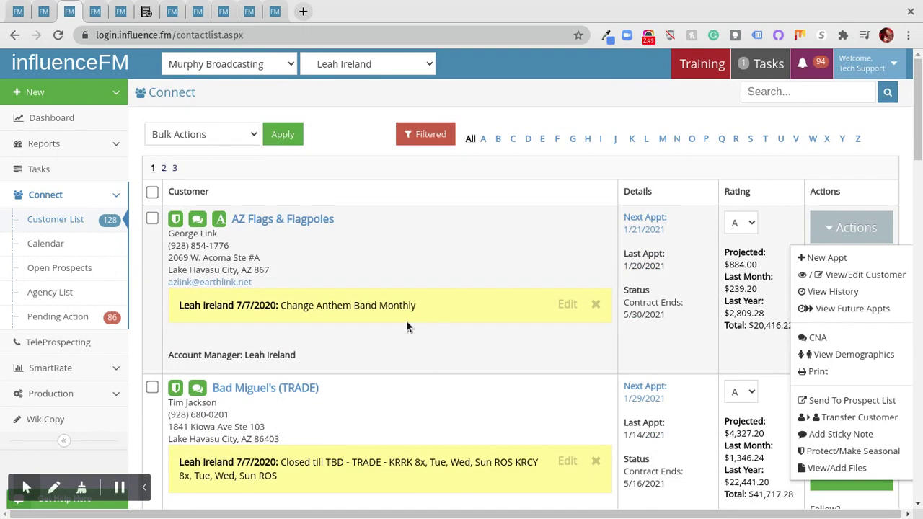
Step: Open the client list filter settings, adjust a control, and close the filter window
left_click(416, 137)
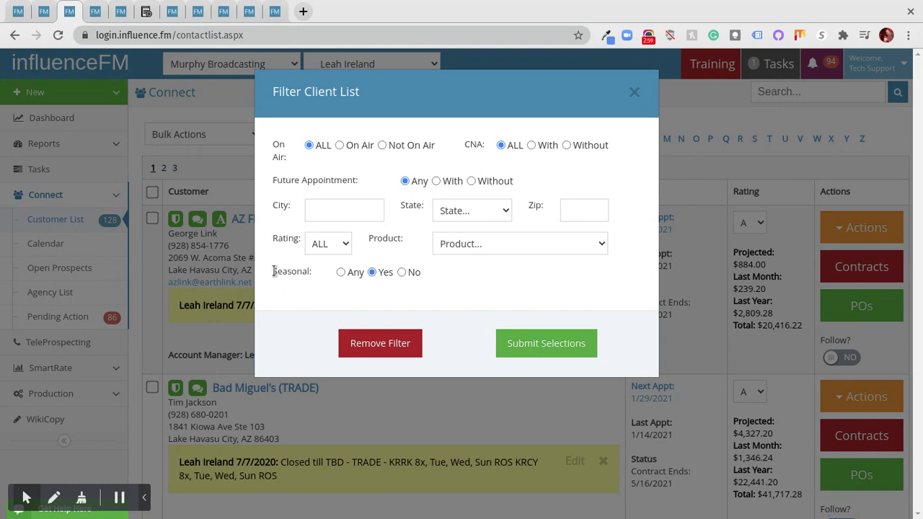
left_click_drag(273, 272, 307, 272)
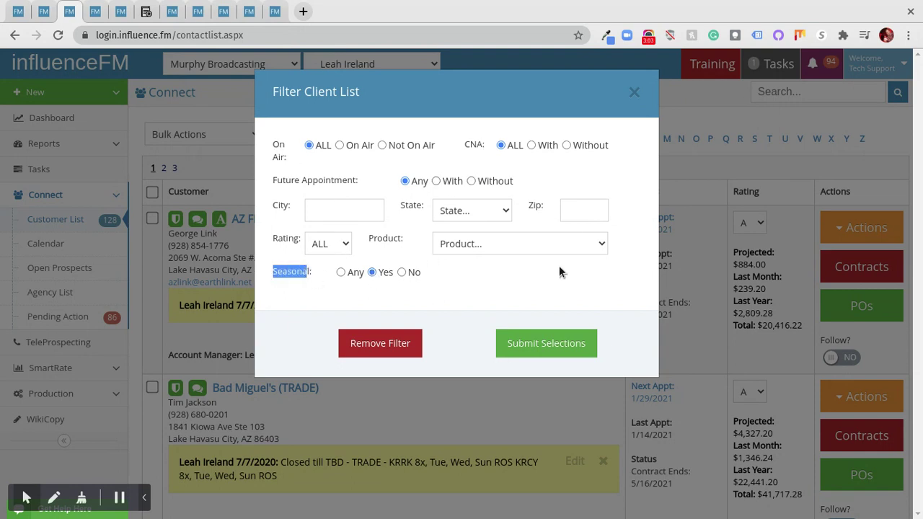
left_click(634, 92)
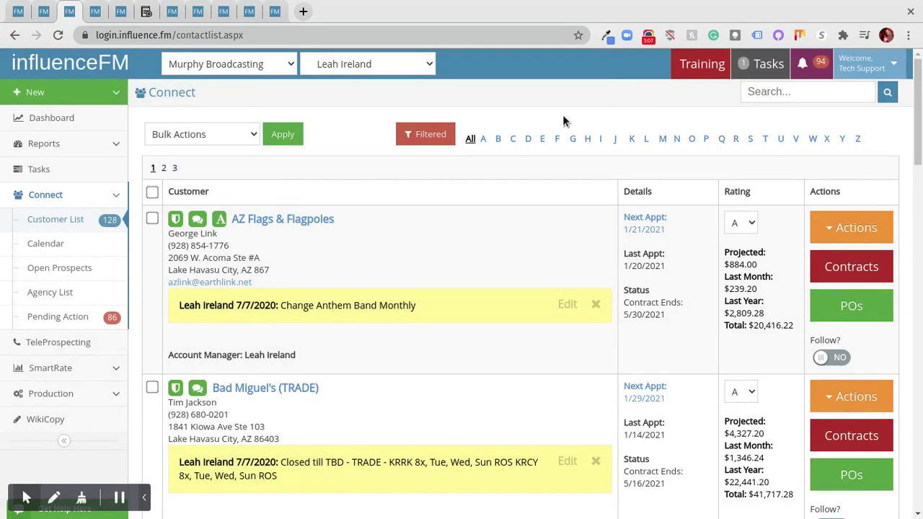
left_click(94, 13)
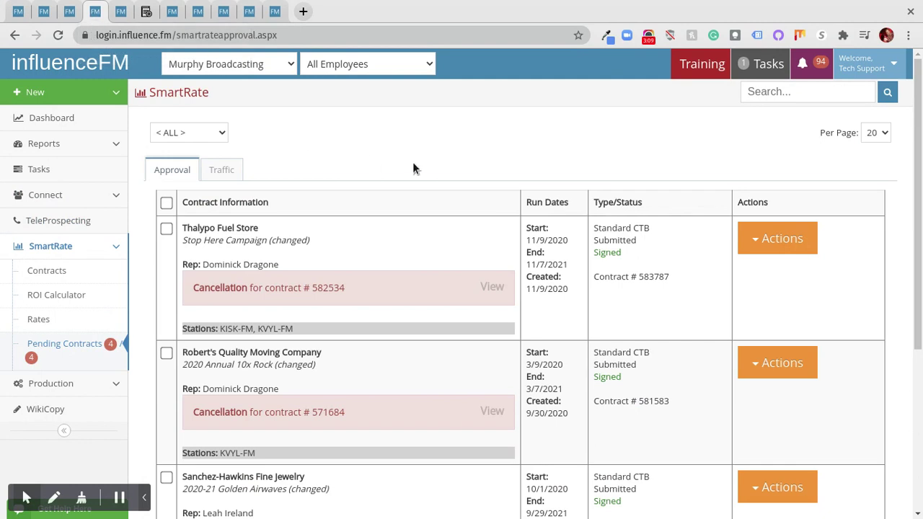
scroll(462, 169, "down", 2)
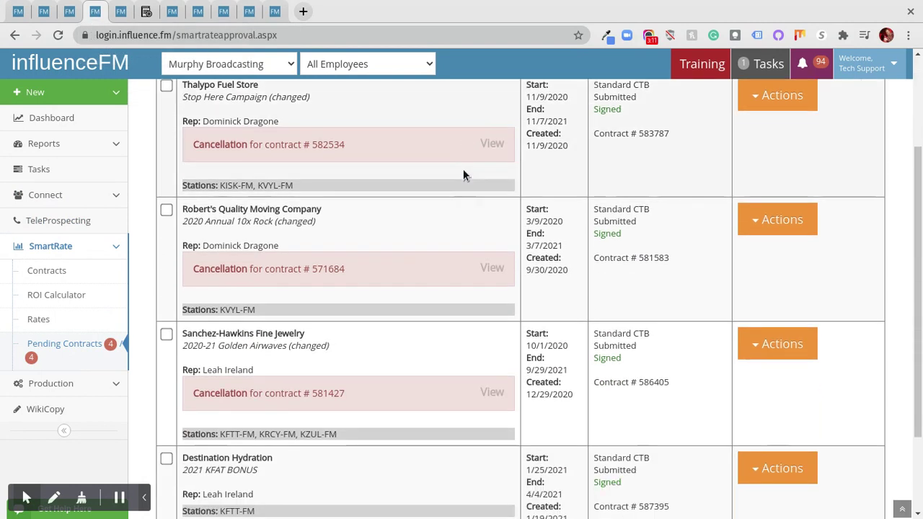
scroll(657, 249, "down", 1)
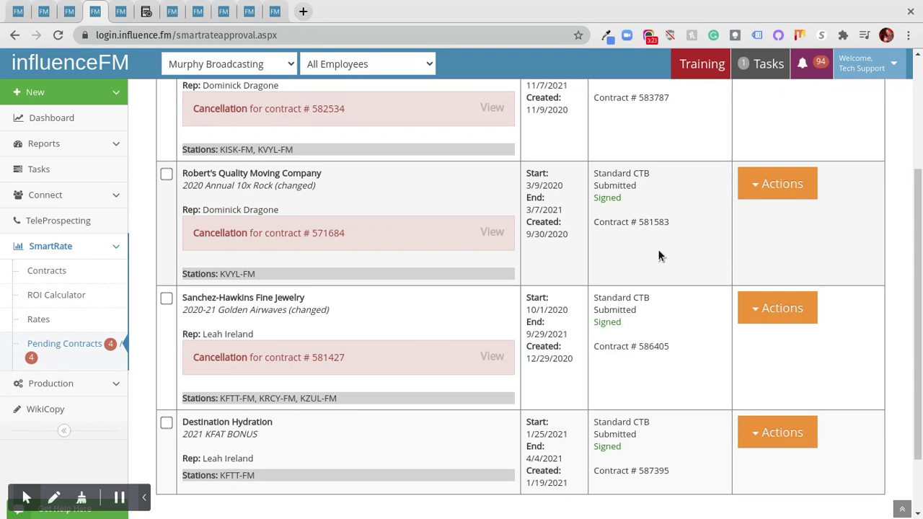
scroll(658, 253, "down", 2)
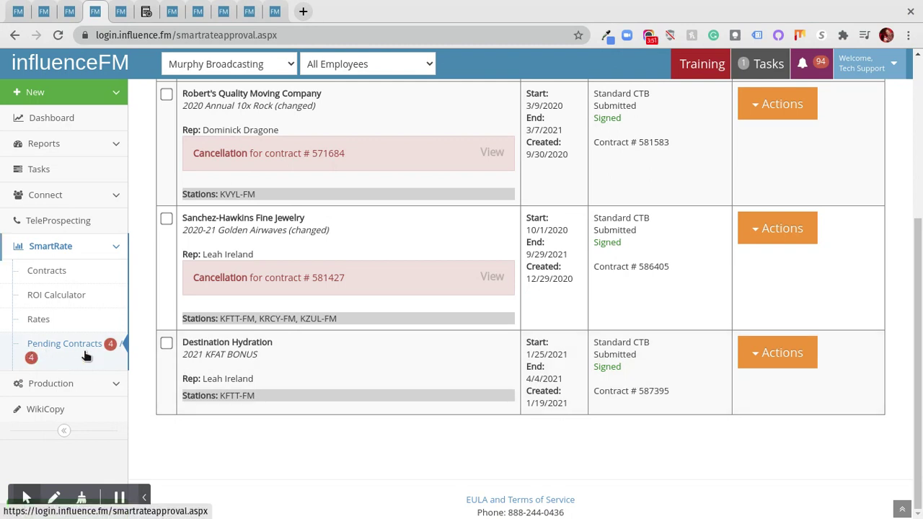
scroll(306, 370, "up", 4)
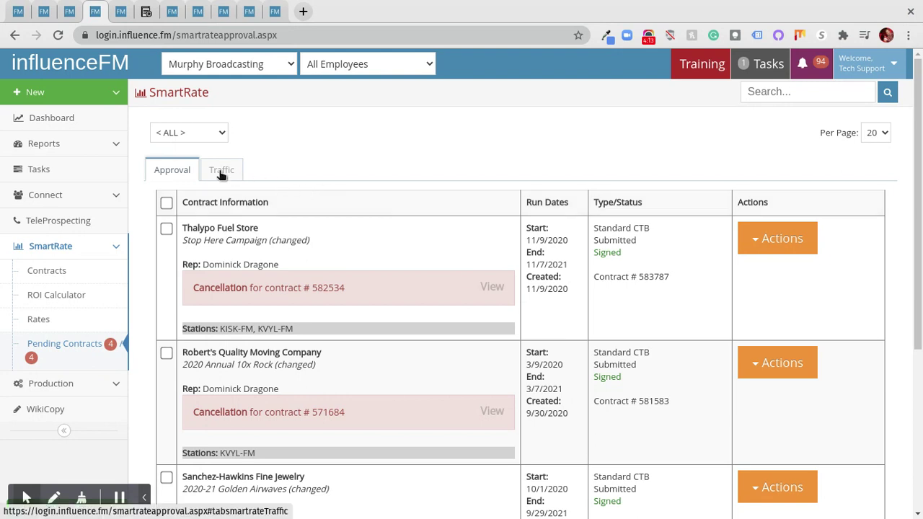
scroll(551, 169, "down", 3)
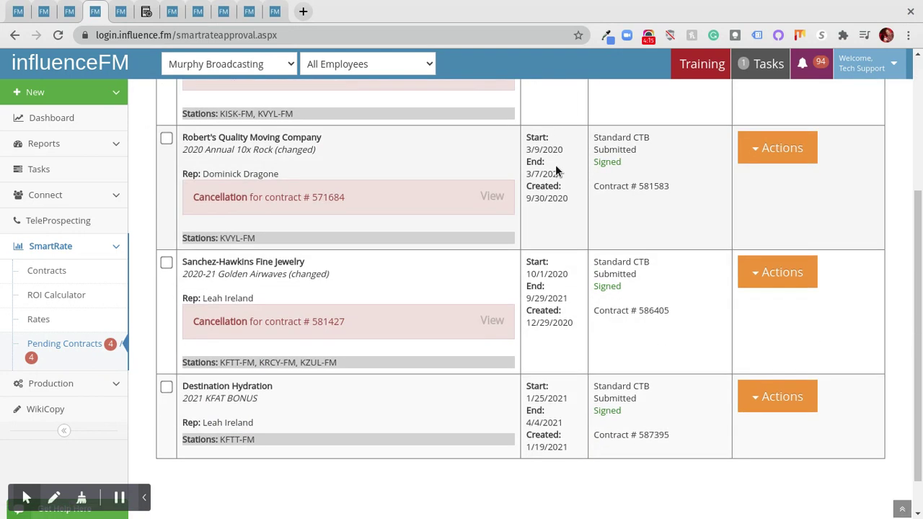
Step: Open Destination Hydration for approval or rejection and expand the KFAT 96.3 FM line item
left_click(764, 400)
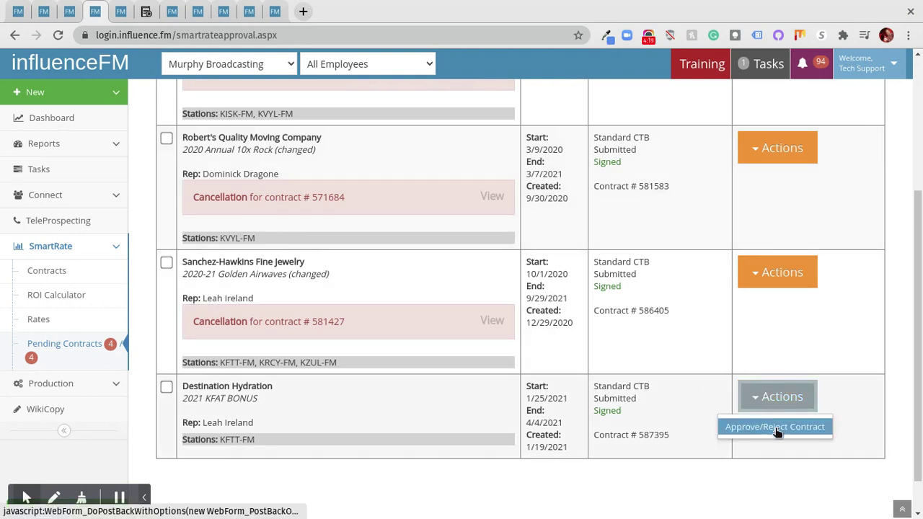
left_click(776, 428)
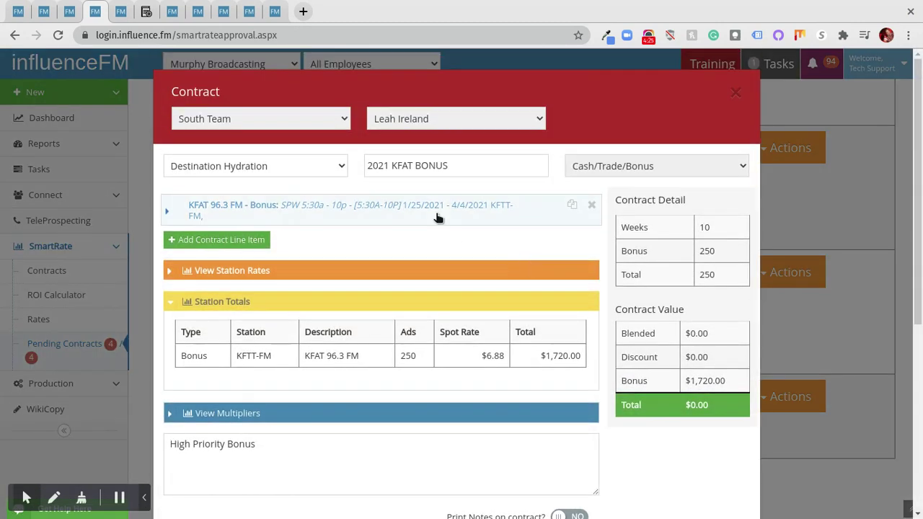
left_click(438, 216)
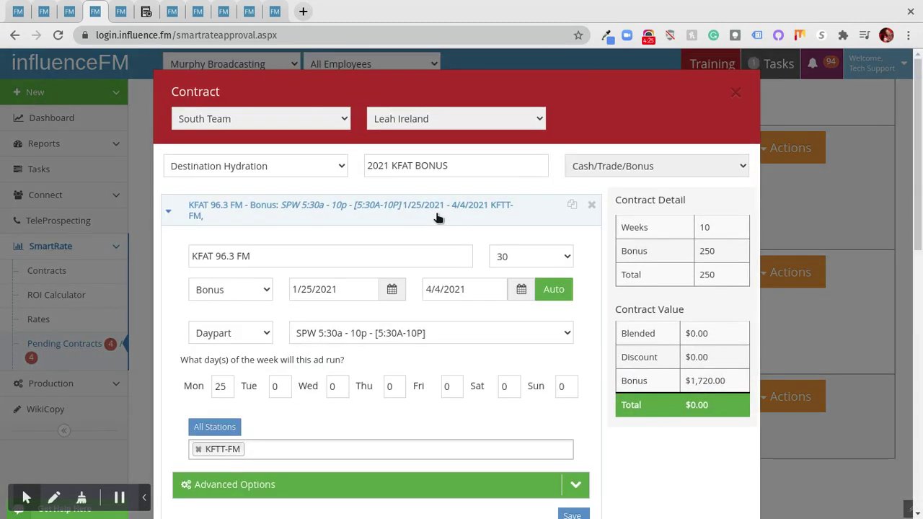
left_click(438, 216)
Step: Scroll through the approval details and close the contract without approving it
scroll(610, 235, "down", 5)
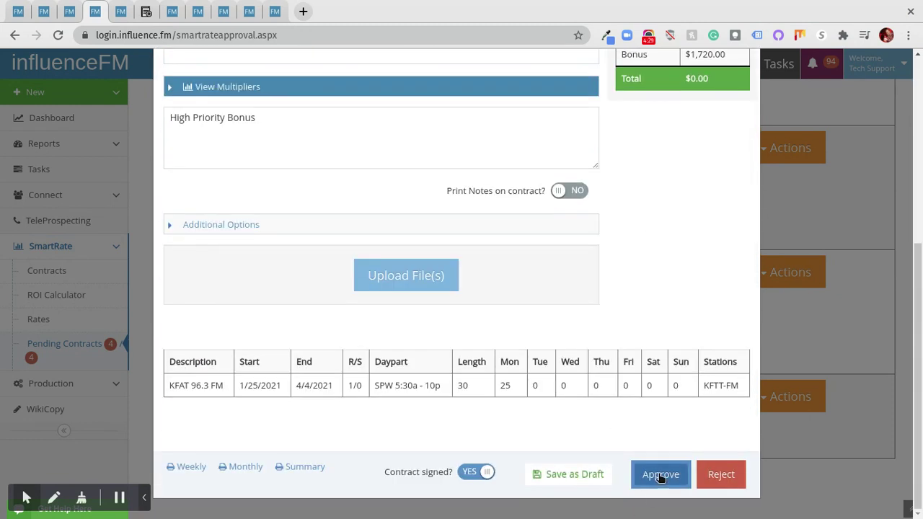
scroll(616, 404, "up", 3)
scroll(612, 371, "up", 2)
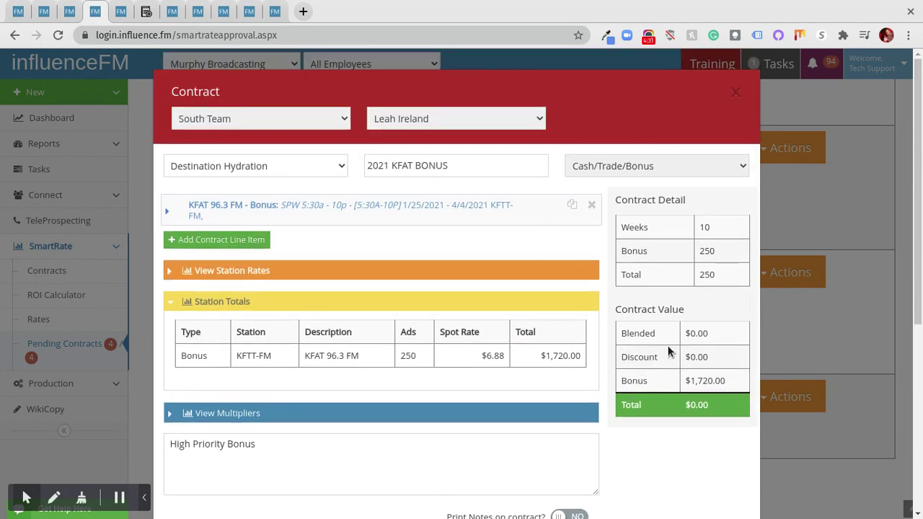
left_click(732, 106)
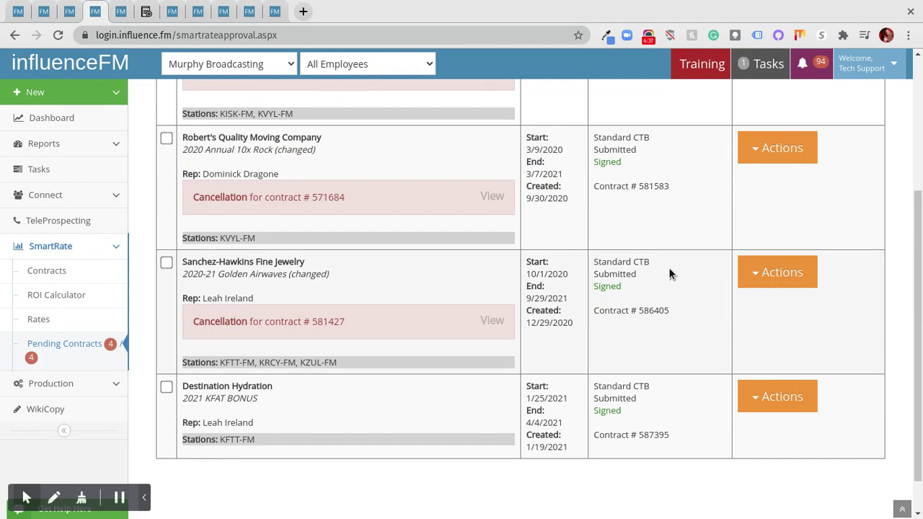
scroll(669, 268, "up", 3)
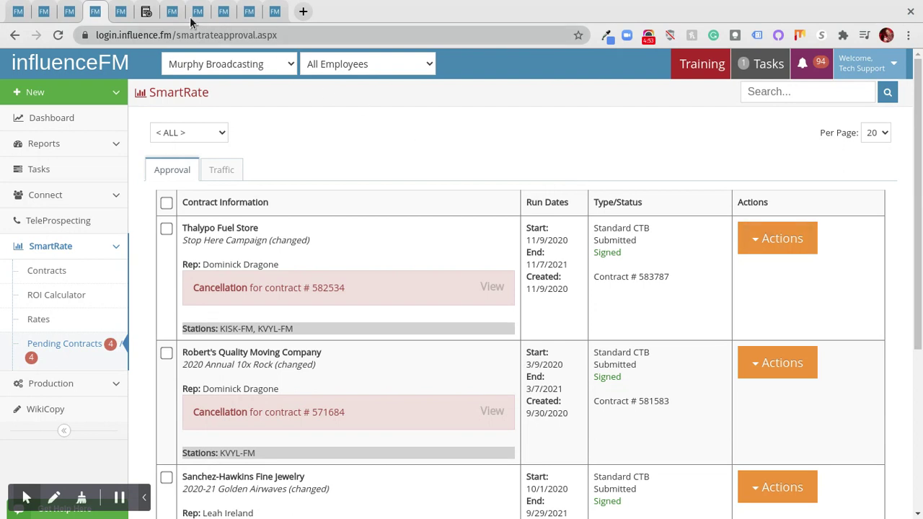
Step: Expand New in the SmartRate contracts list and choose E-Sign Contract for Elite Satellite & Sound
left_click(118, 17)
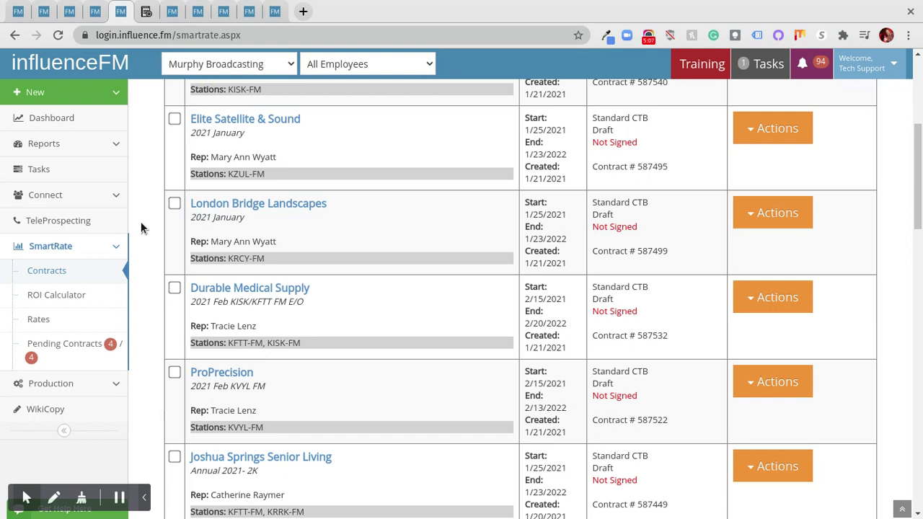
left_click(82, 98)
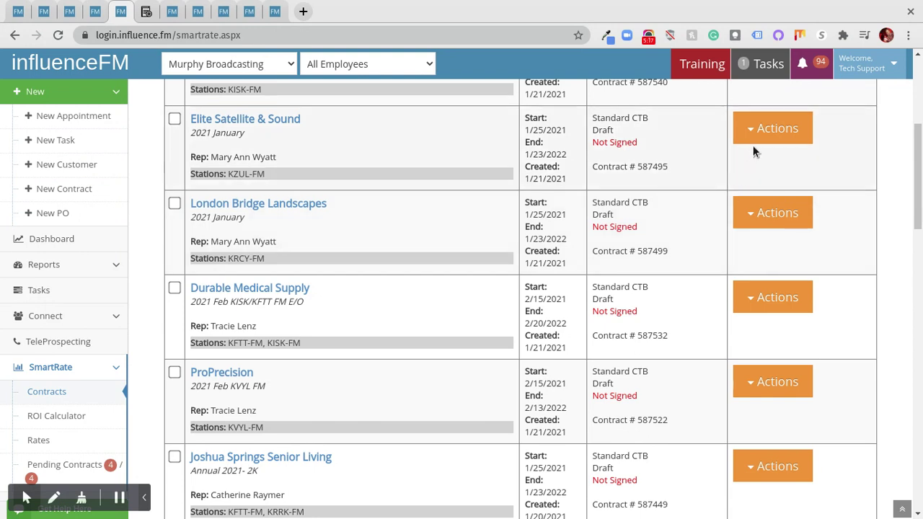
left_click(788, 127)
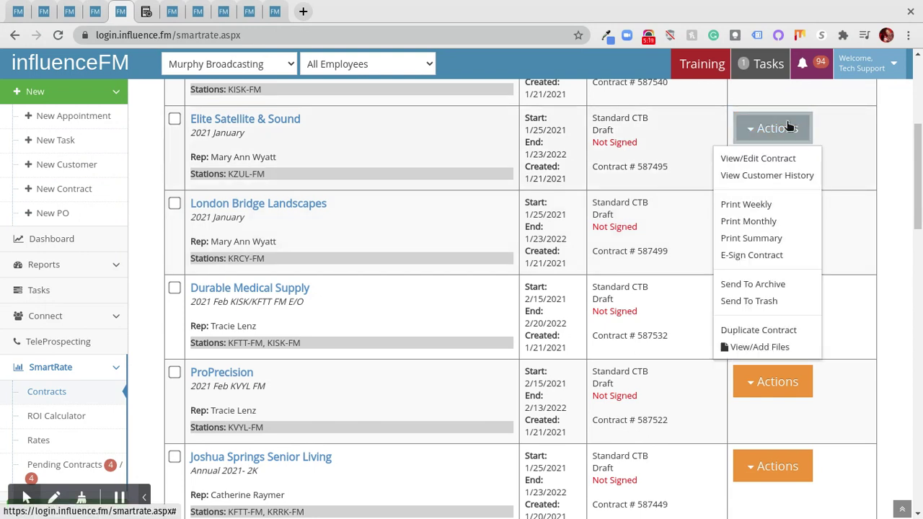
left_click(788, 256)
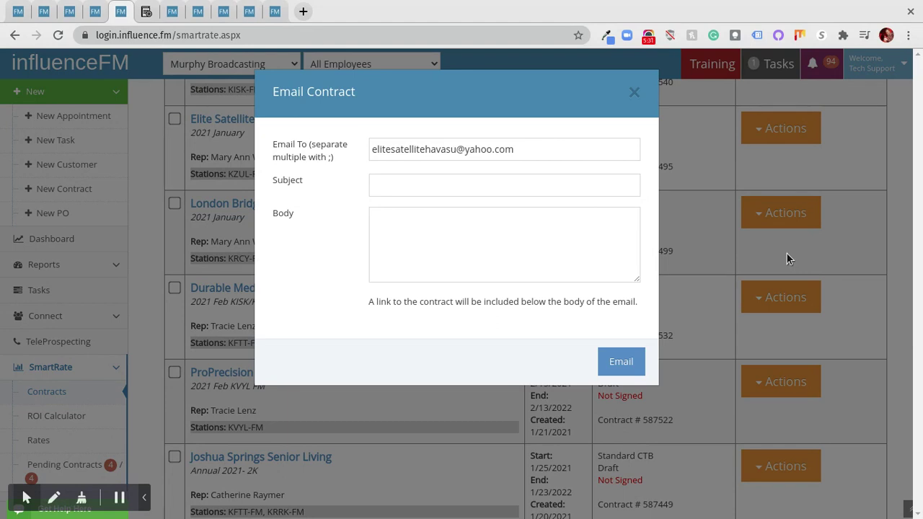
Step: Click into the Email Contract's Subject and Body fields, then dismiss the dialog unsent
left_click(421, 192)
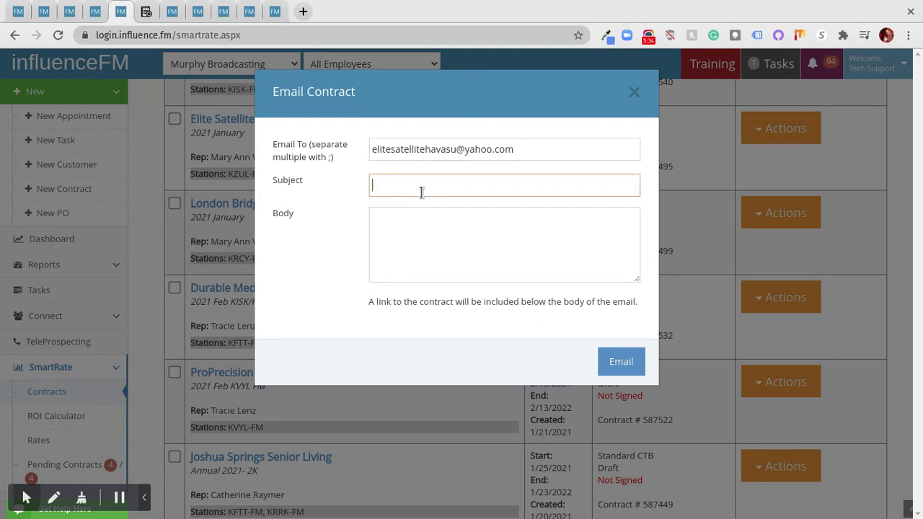
left_click(439, 248)
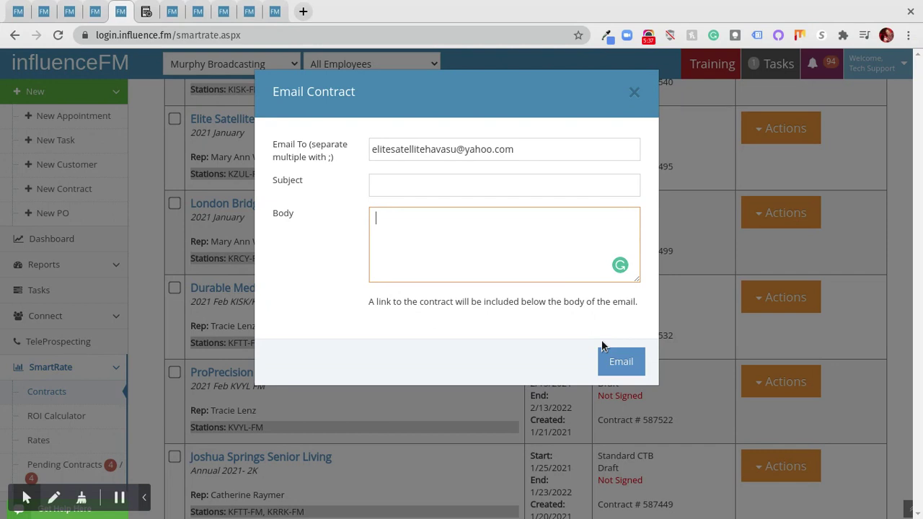
left_click(633, 92)
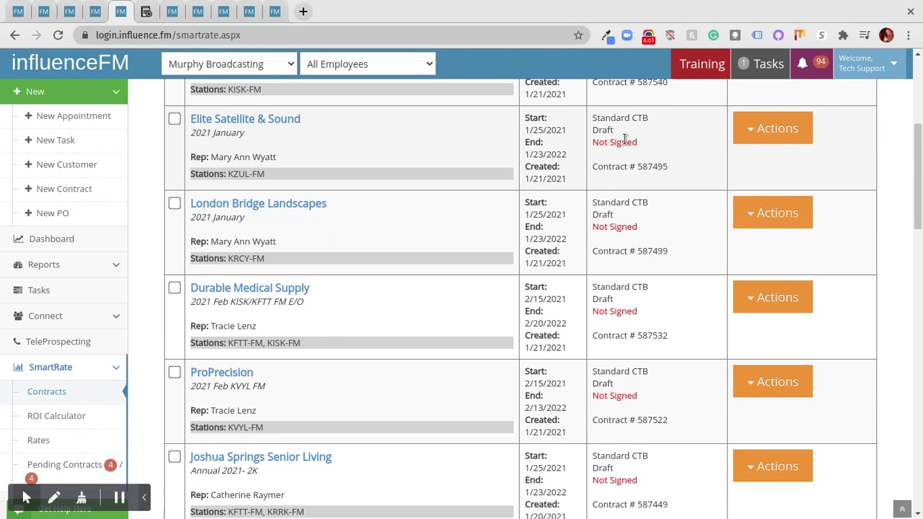
Step: Open the documentation site, try the article search, and scroll the home page's training and topic sections
left_click(698, 69)
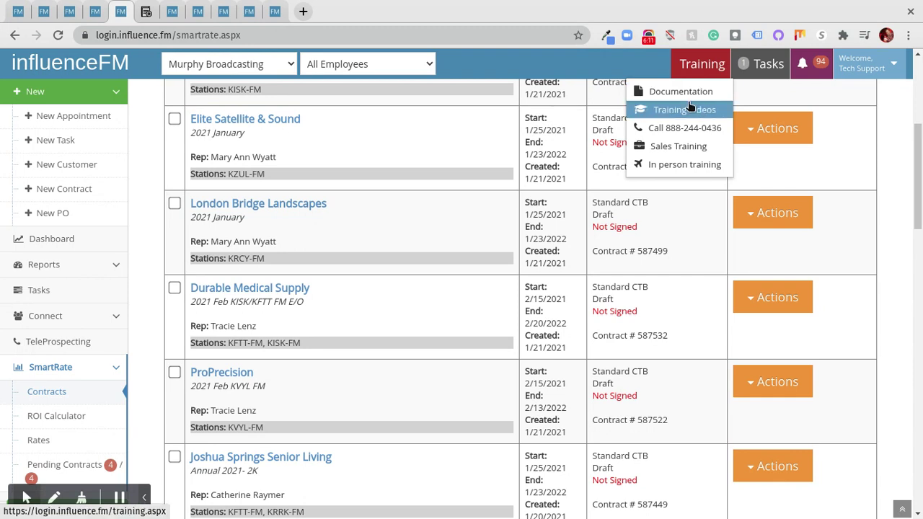
left_click(146, 11)
left_click(582, 182)
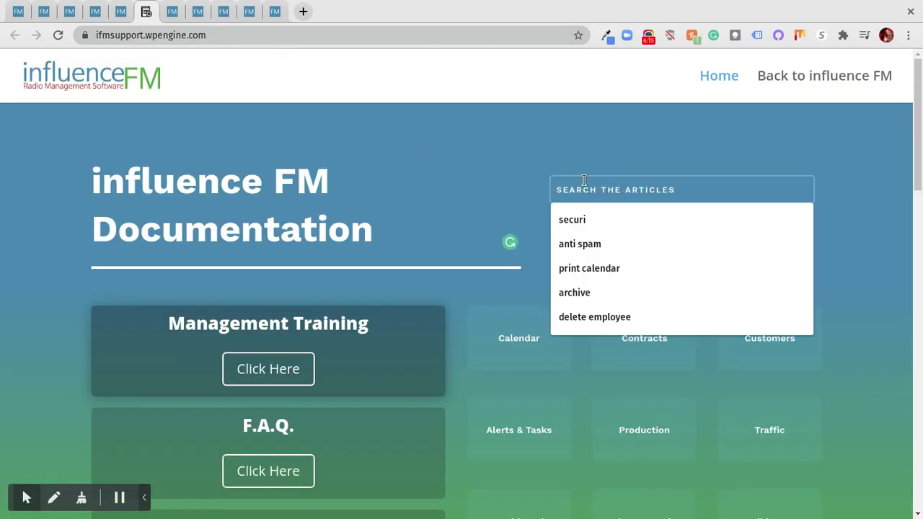
left_click(396, 159)
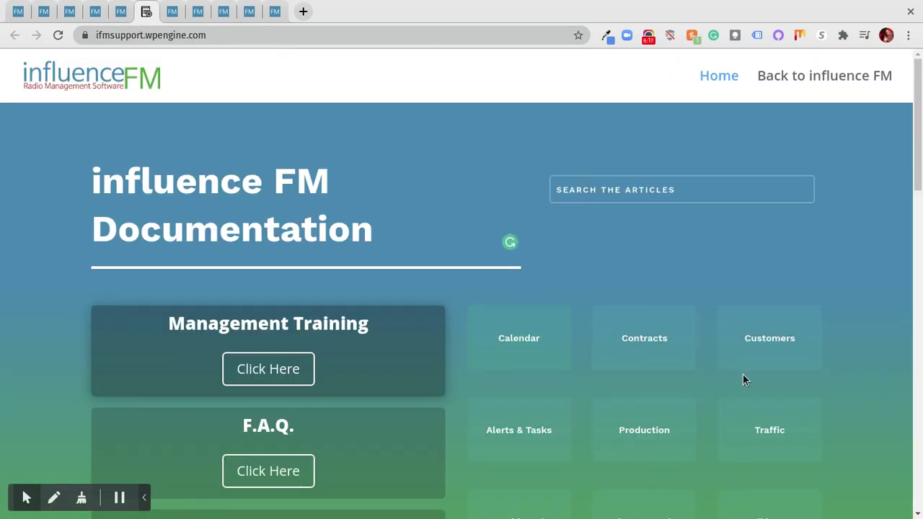
scroll(641, 363, "down", 3)
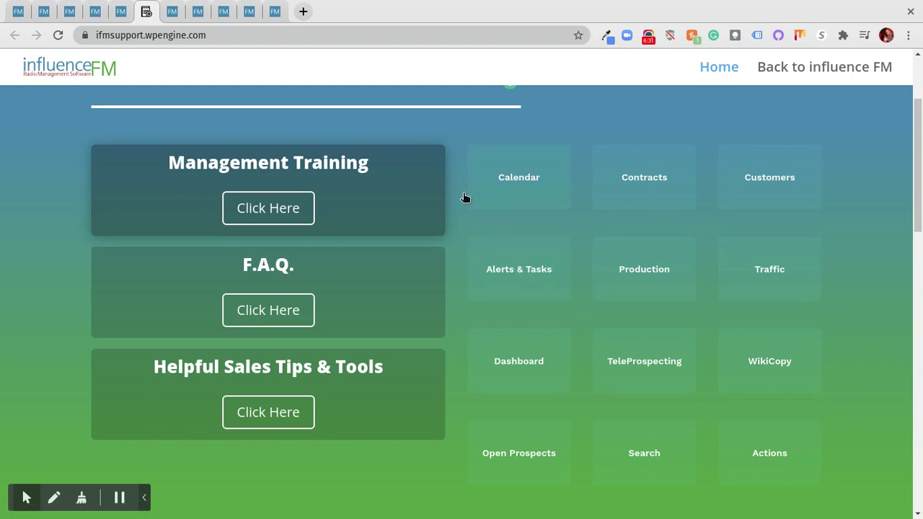
Step: Go to the sales dashboard, glance at employee budgets, and come back to the dashboard
left_click(172, 12)
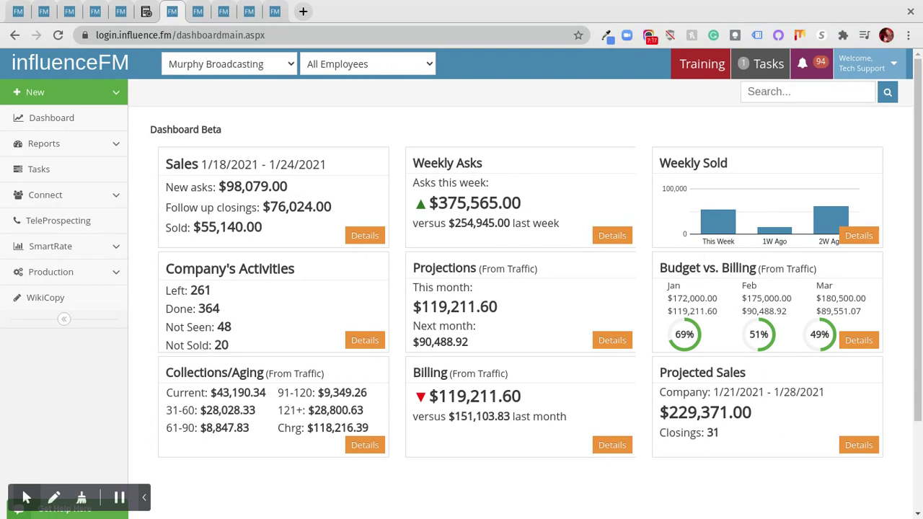
left_click(199, 13)
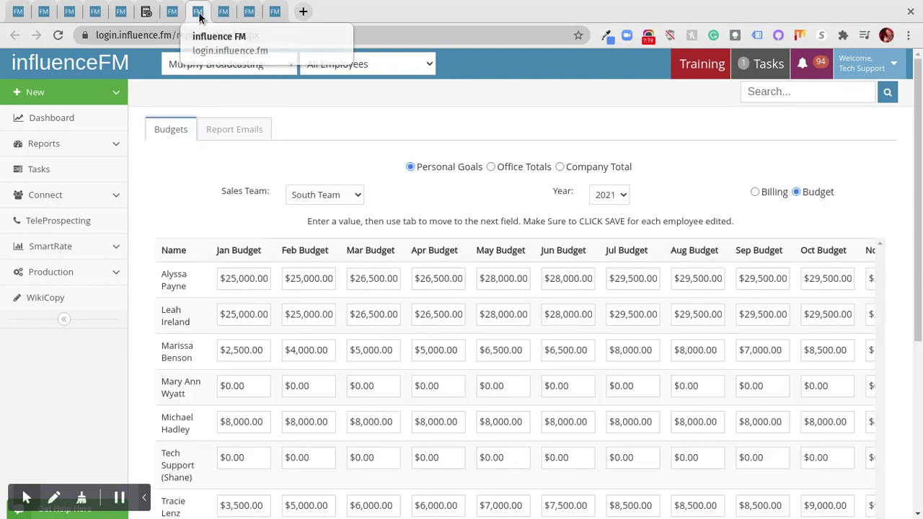
left_click(171, 12)
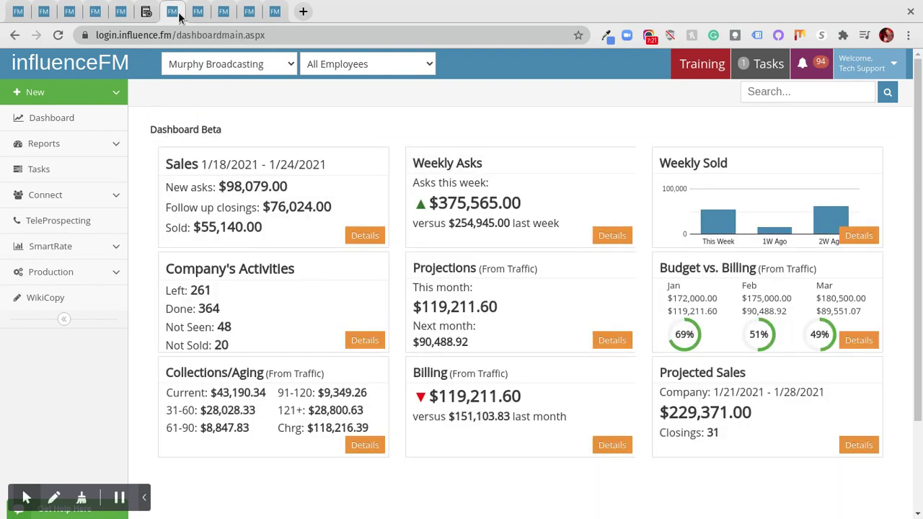
left_click(198, 12)
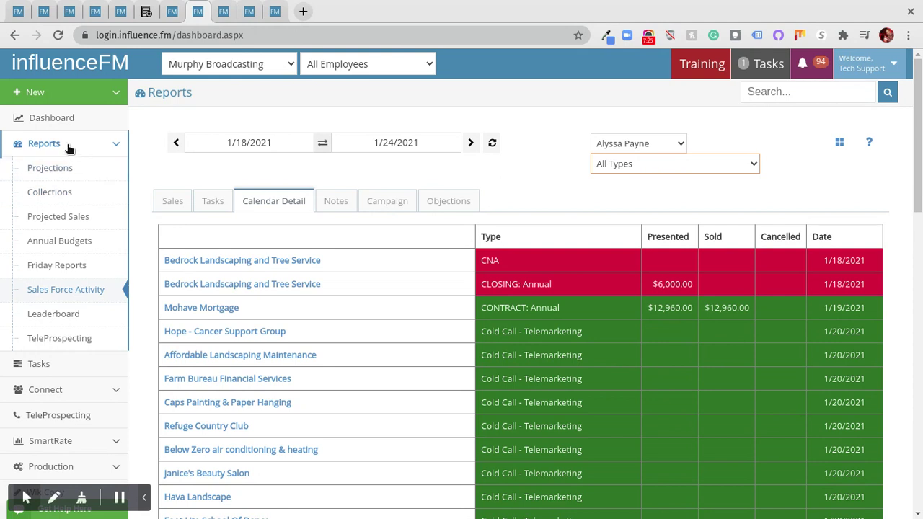
left_click(174, 201)
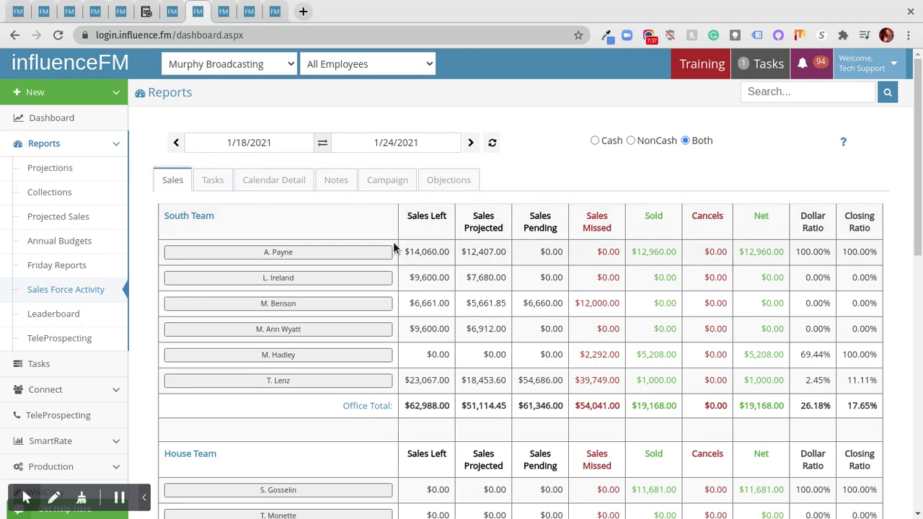
left_click(313, 251)
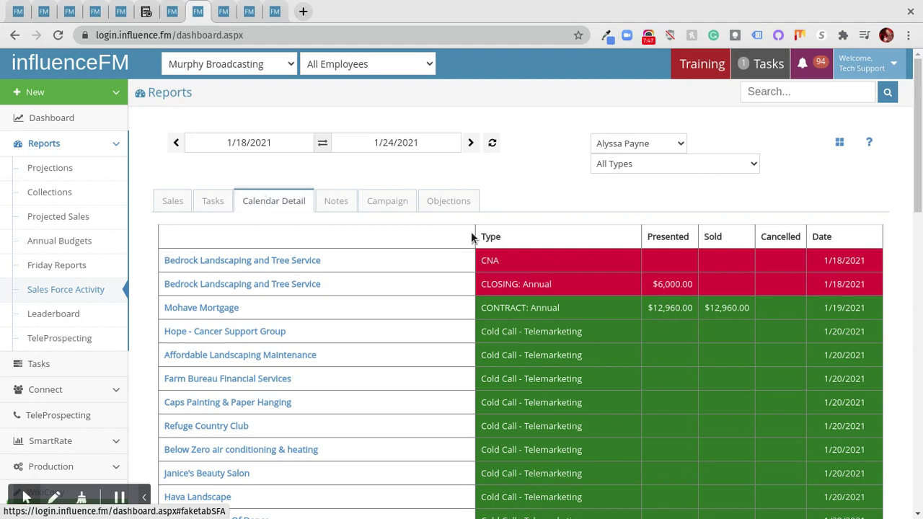
left_click(640, 145)
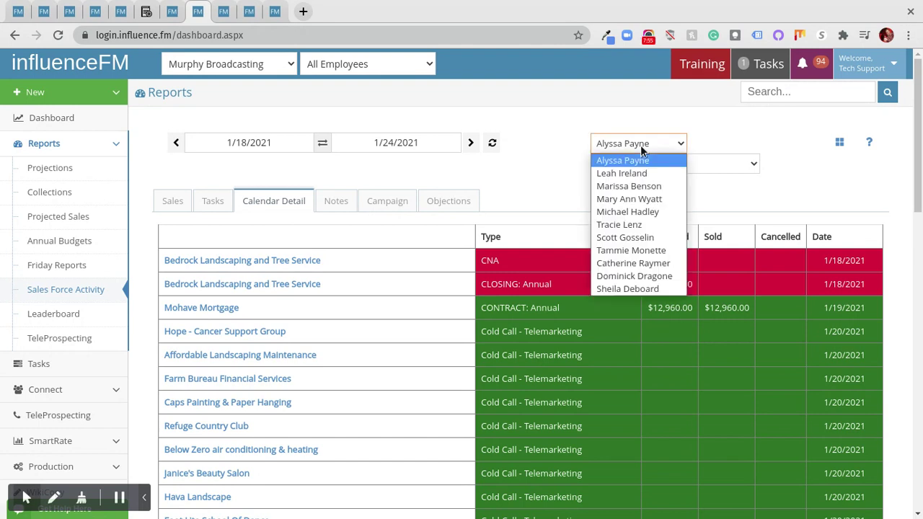
left_click(641, 147)
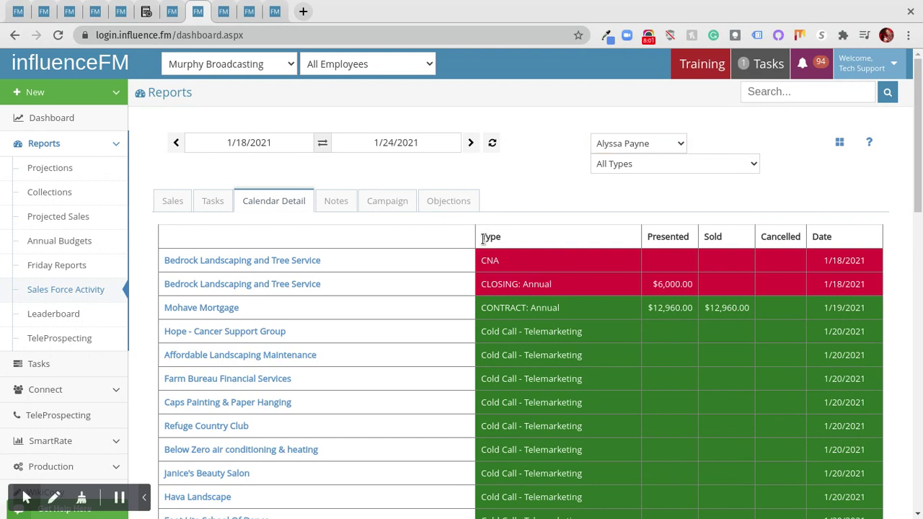
left_click_drag(480, 237, 527, 287)
left_click_drag(506, 332, 540, 333)
left_click(629, 166)
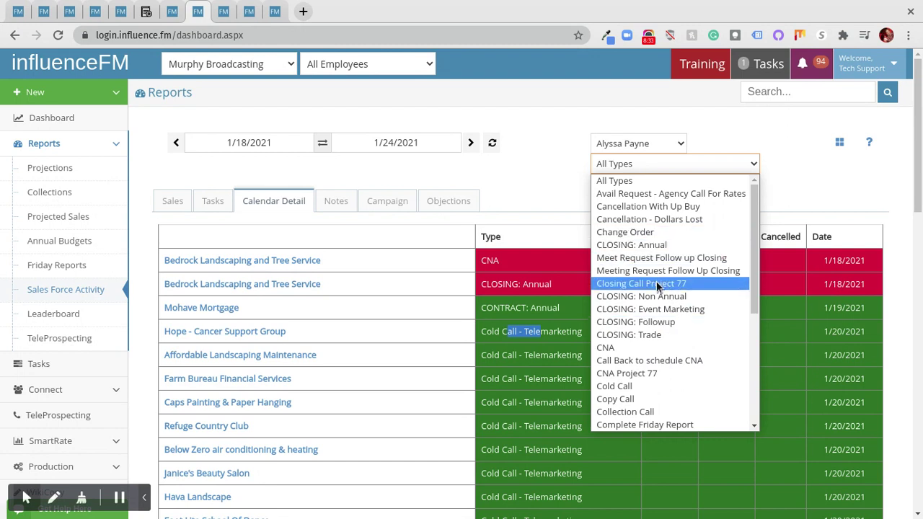
left_click(559, 198)
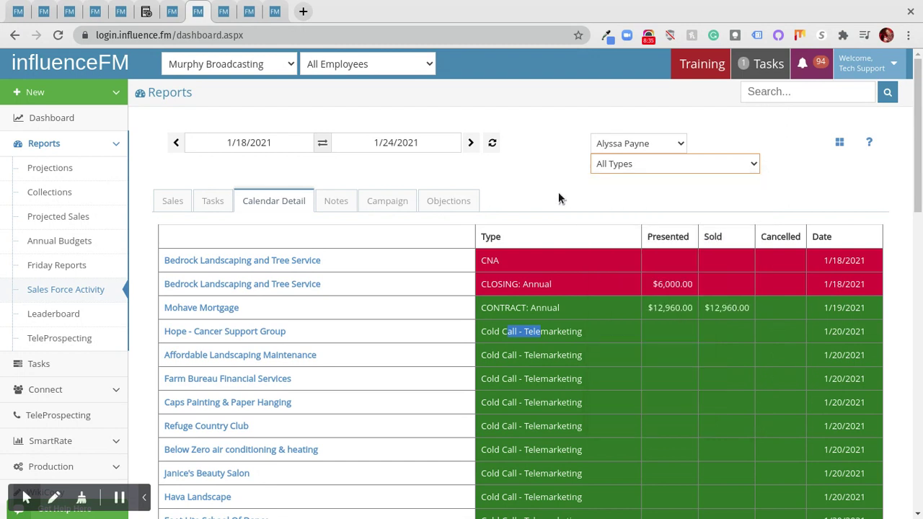
Step: Pass through employee budgets and the telemarketing KPI report to reach the TeleProspecting calling page
left_click(224, 11)
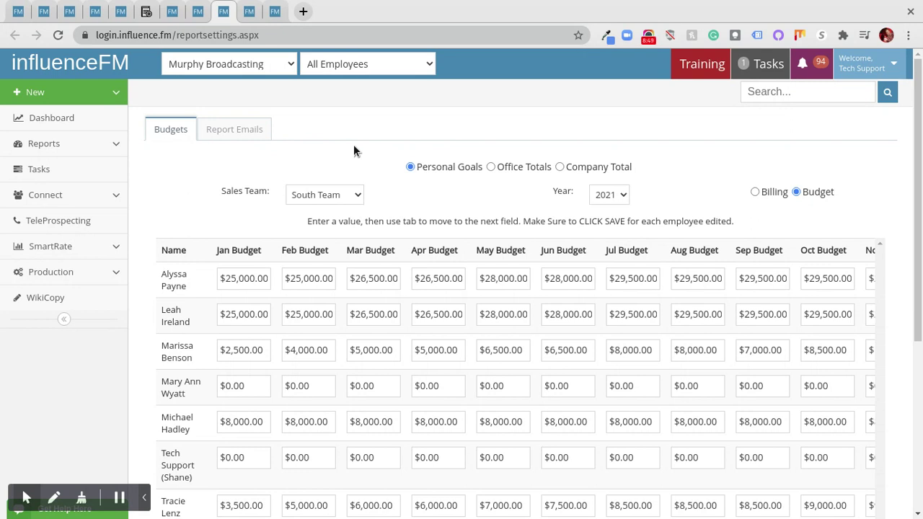
left_click(253, 14)
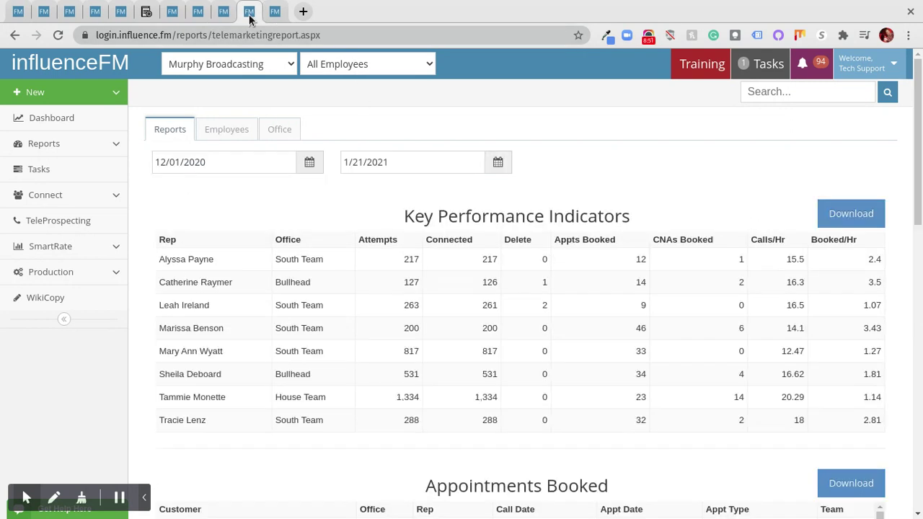
left_click(275, 11)
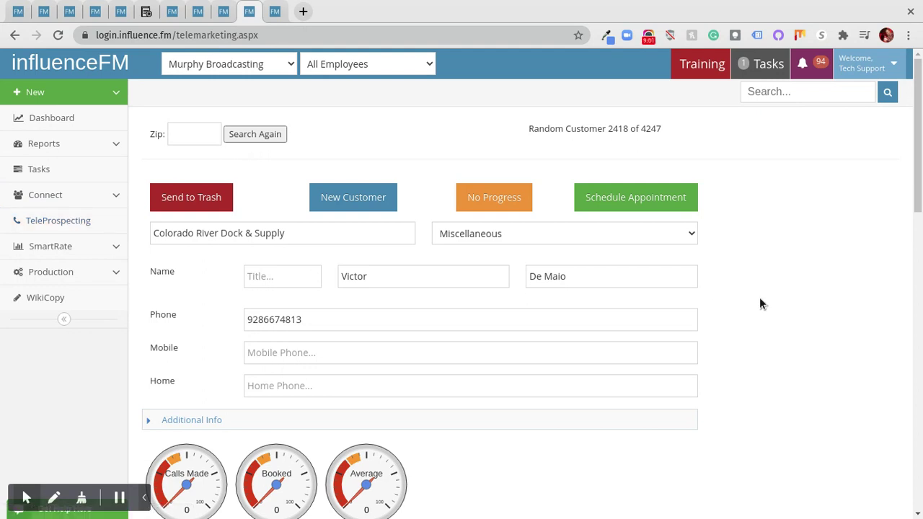
Step: Highlight the random customer counter and select the customer's whole phone number
left_click_drag(573, 132, 594, 131)
left_click(325, 319)
left_click_drag(324, 319, 247, 319)
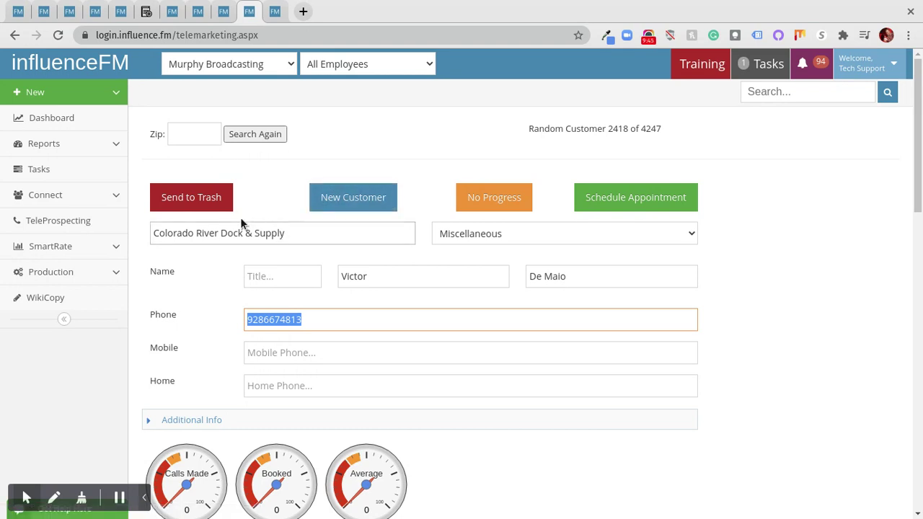
Step: Look over the Send to Trash and No Progress options, then return to the telemarketing KPI report
left_click(203, 207)
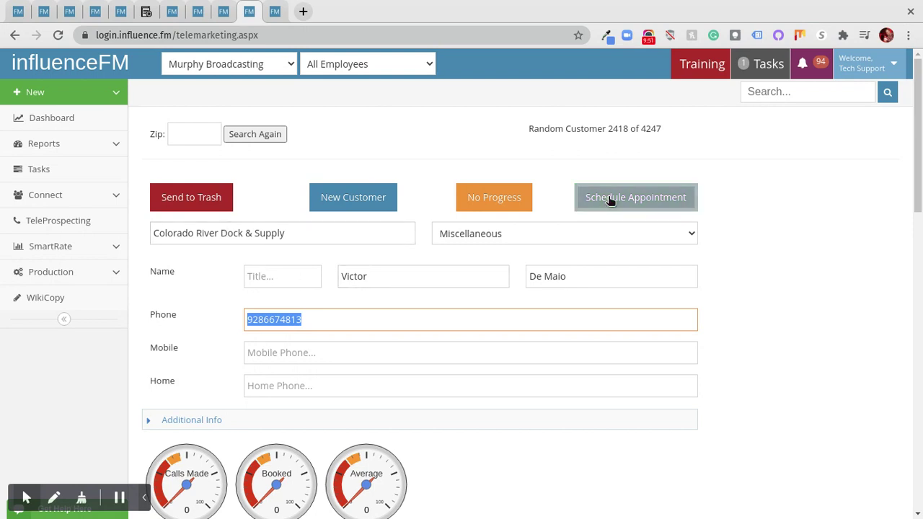
left_click(478, 200)
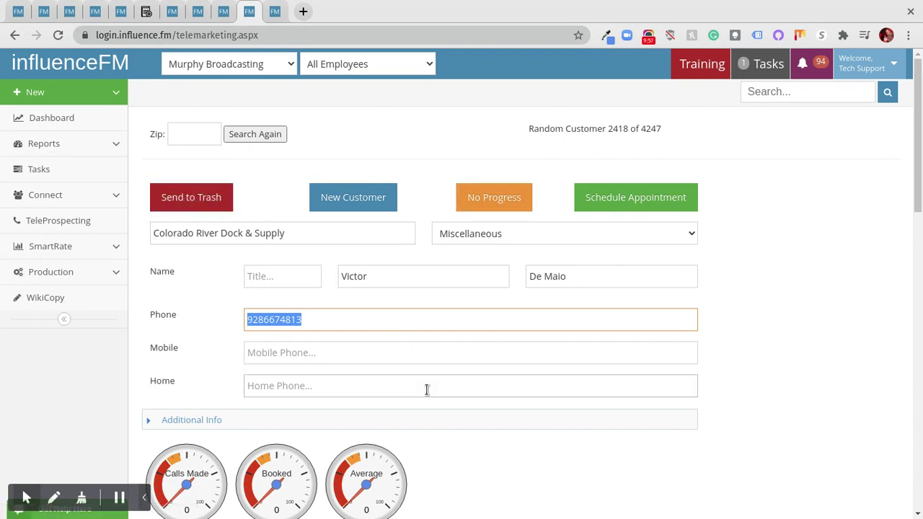
scroll(522, 381, "down", 1)
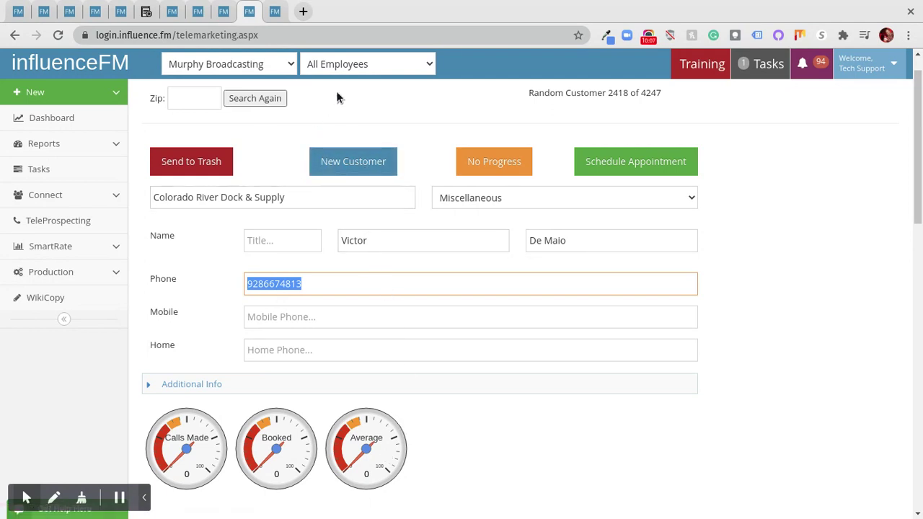
scroll(335, 91, "up", 1)
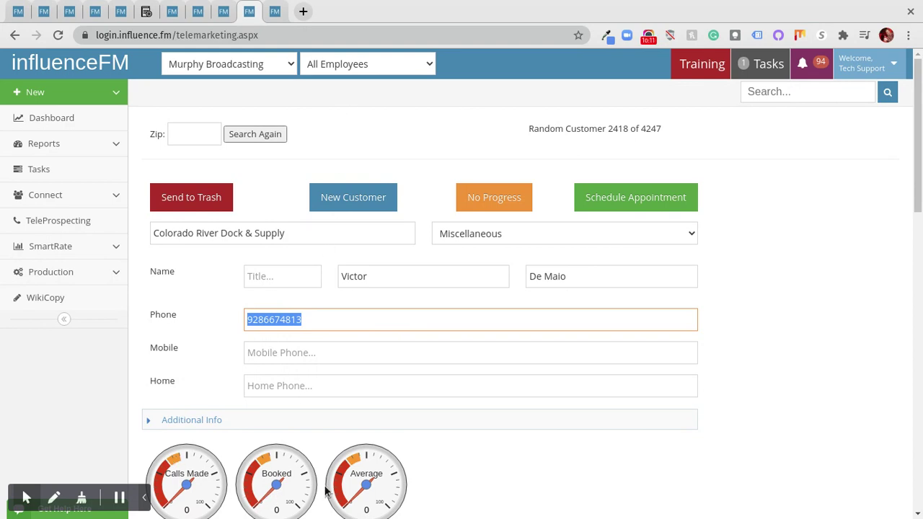
left_click(275, 15)
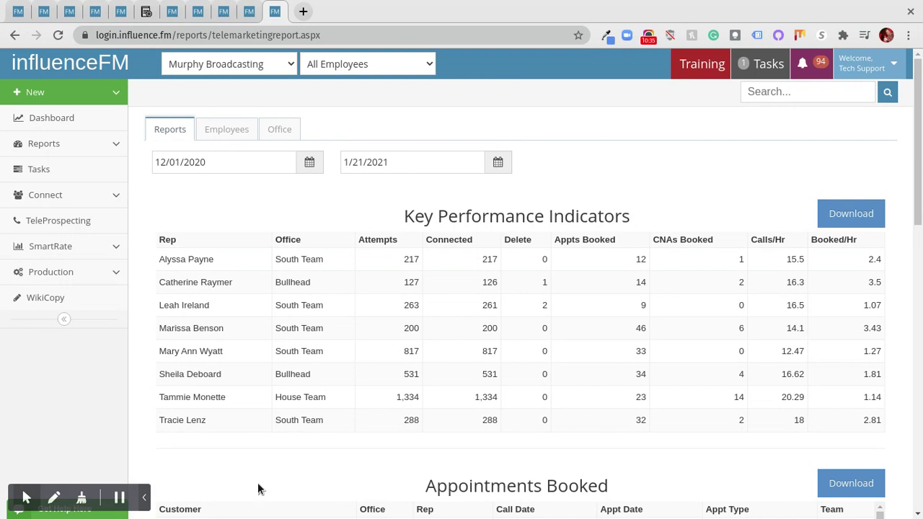
Step: Open the Get Help Here chat form over the telemarketing KPI report
left_click(116, 512)
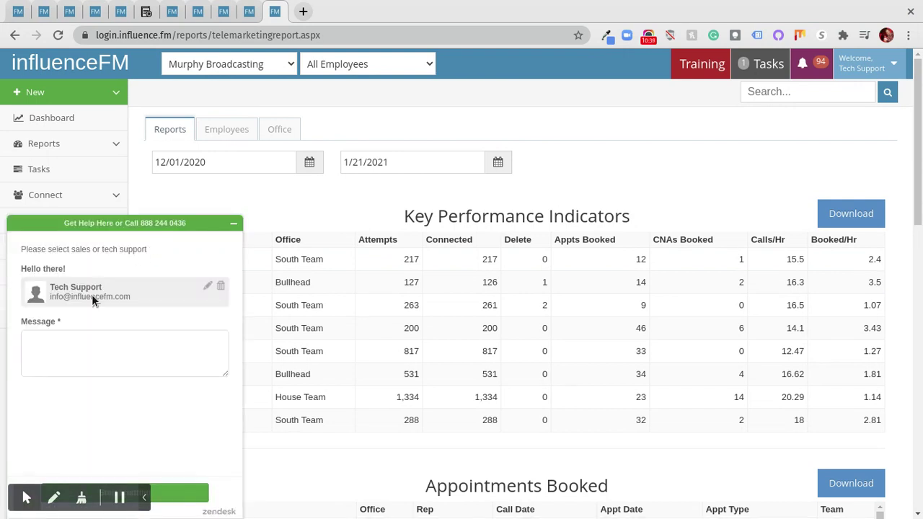